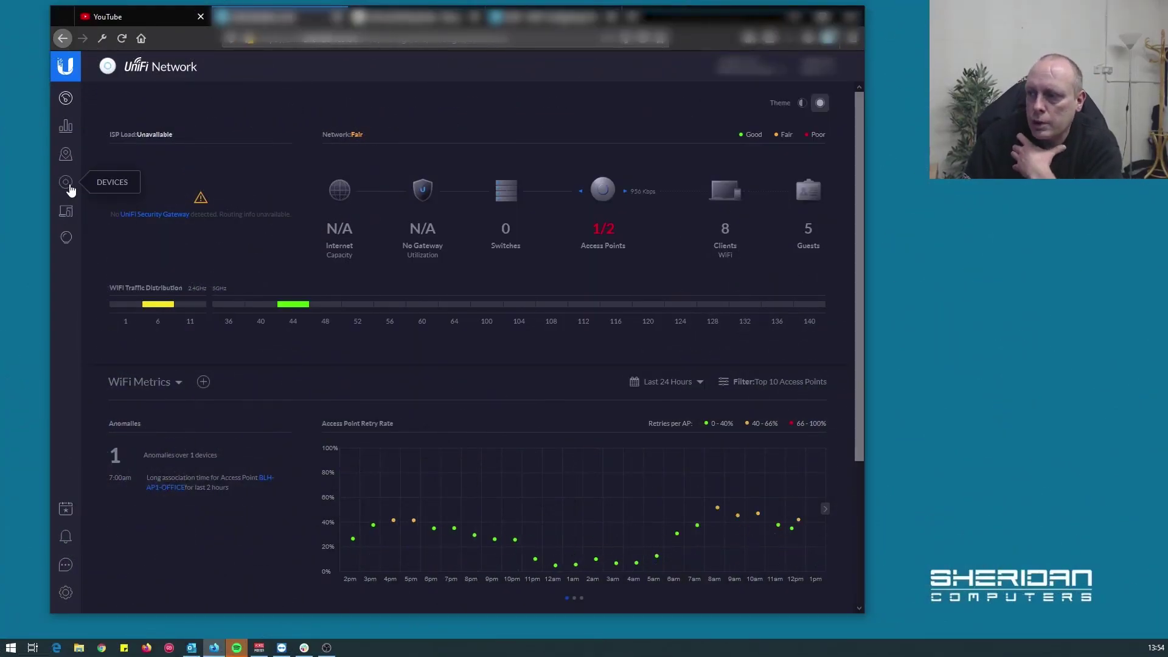
- Show BLH-AP2-2F's radio settings: 2G HT20 channel 6 Low, 5G VHT40 Auto Medium
left_click(68, 186)
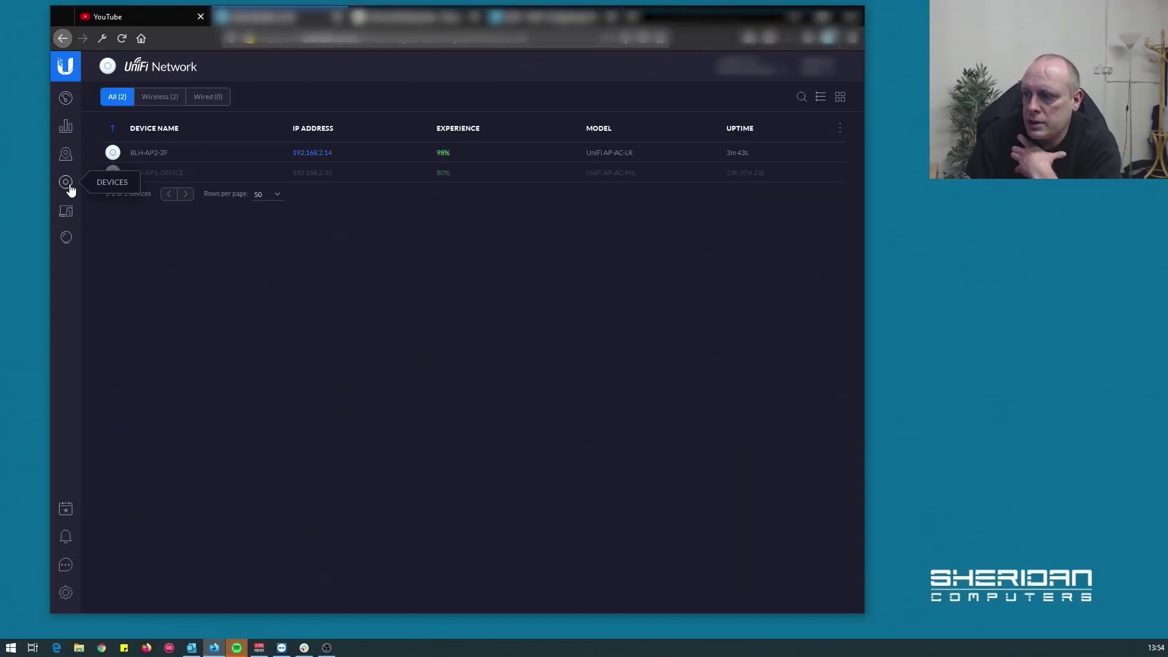
left_click(254, 157)
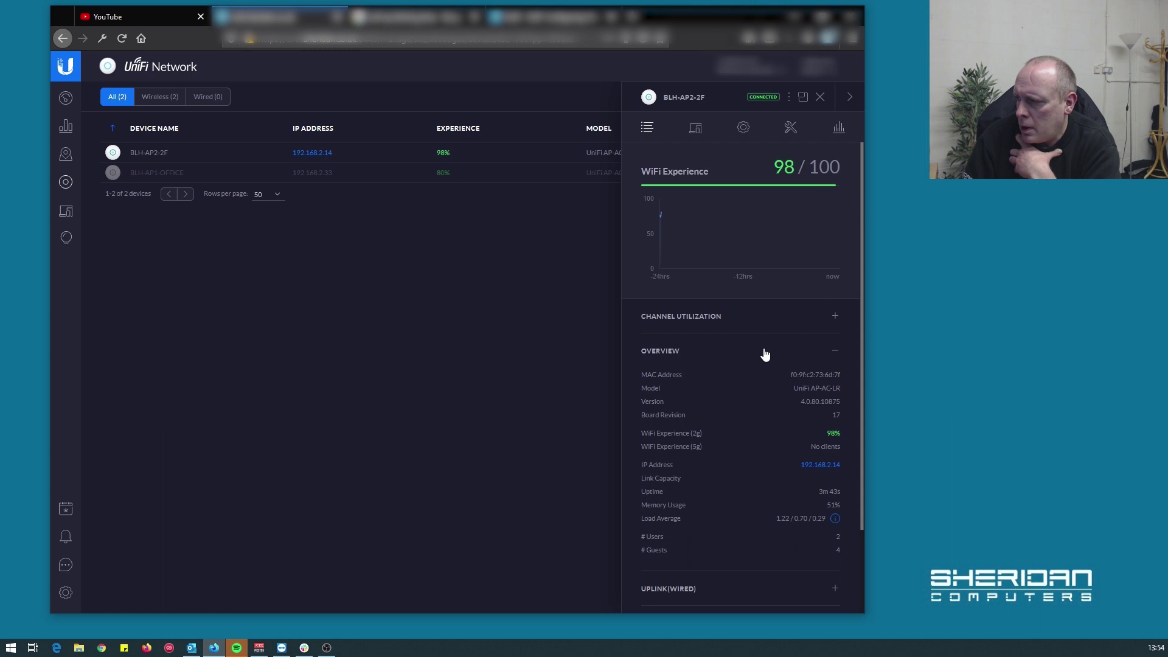
left_click(742, 129)
scroll(698, 425, "down", 2)
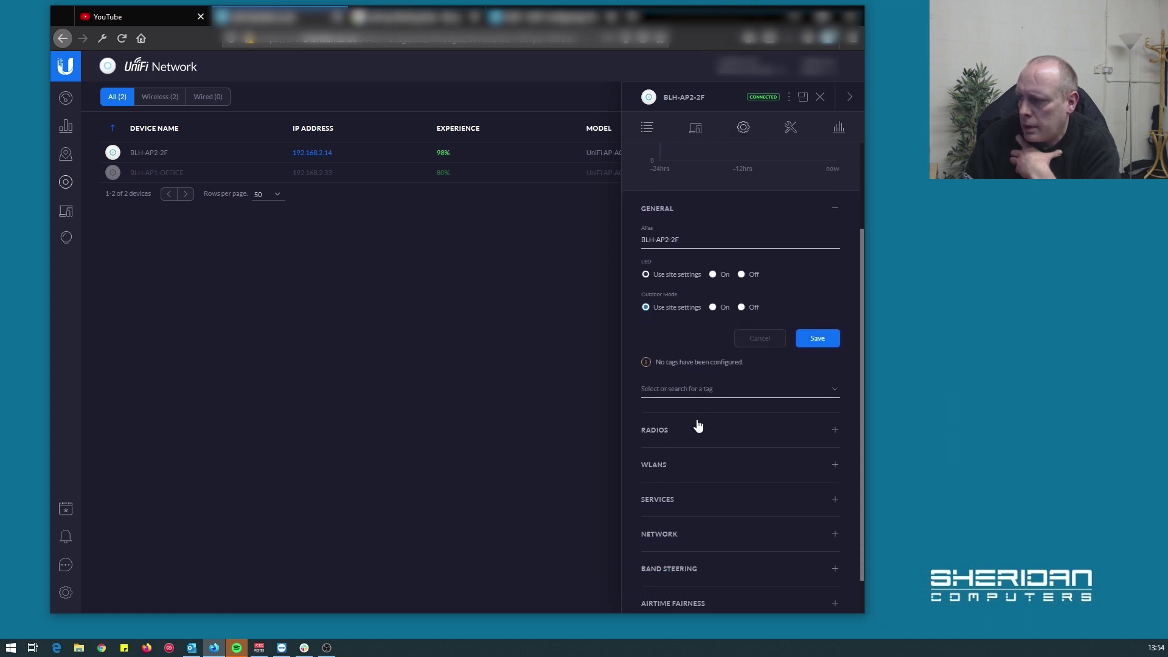
left_click(697, 421)
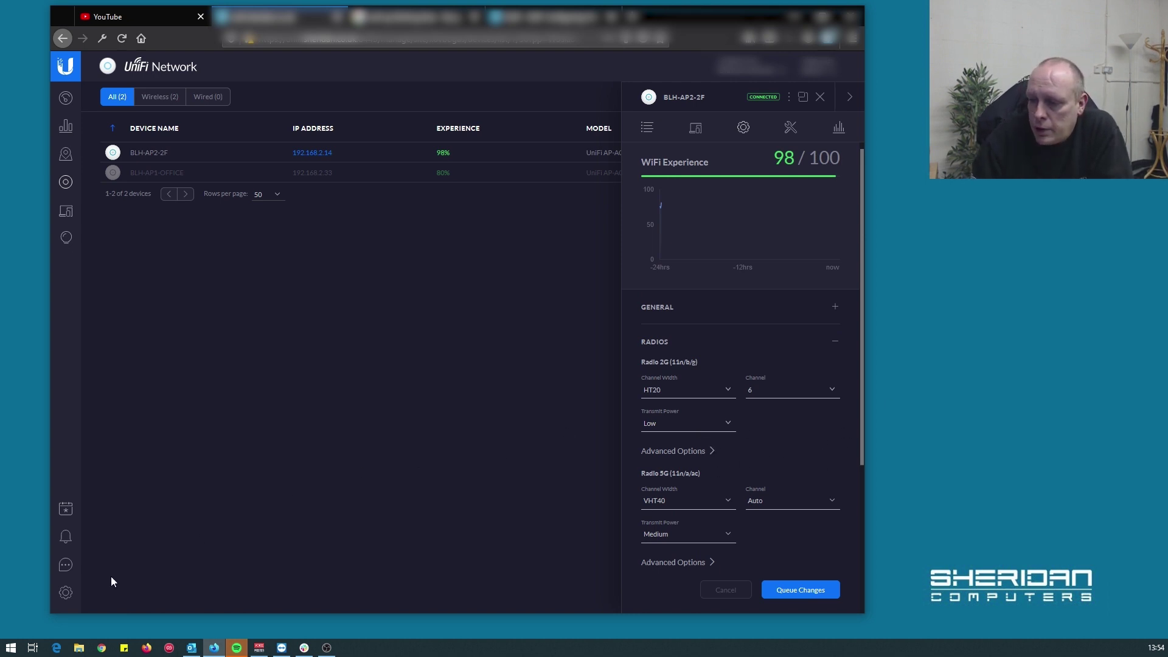
- In site settings, enable 'Enable connectivity monitor and wireless uplink' and apply the changes
left_click(64, 593)
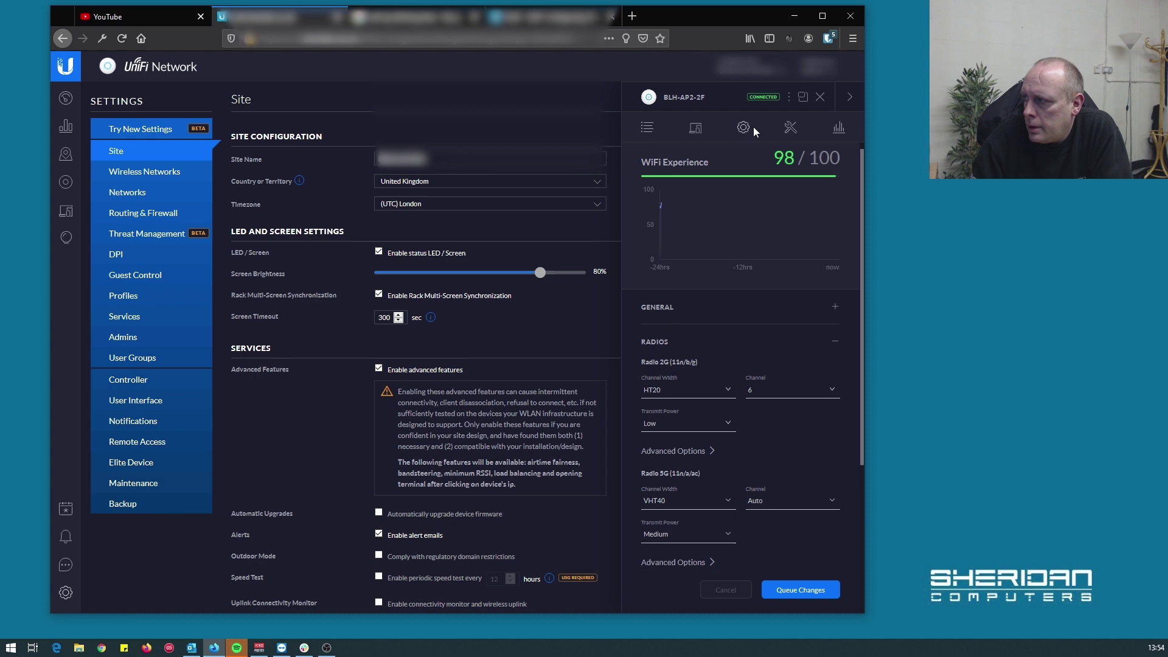
scroll(442, 304, "down", 4)
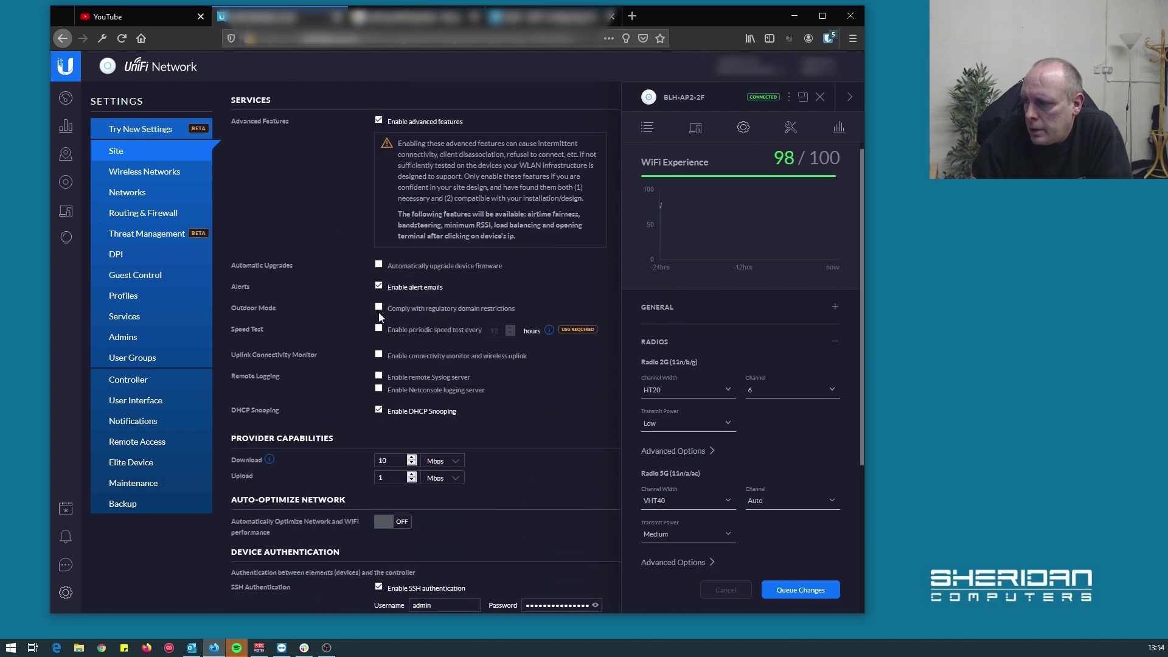
left_click(380, 356)
scroll(479, 453, "down", 2)
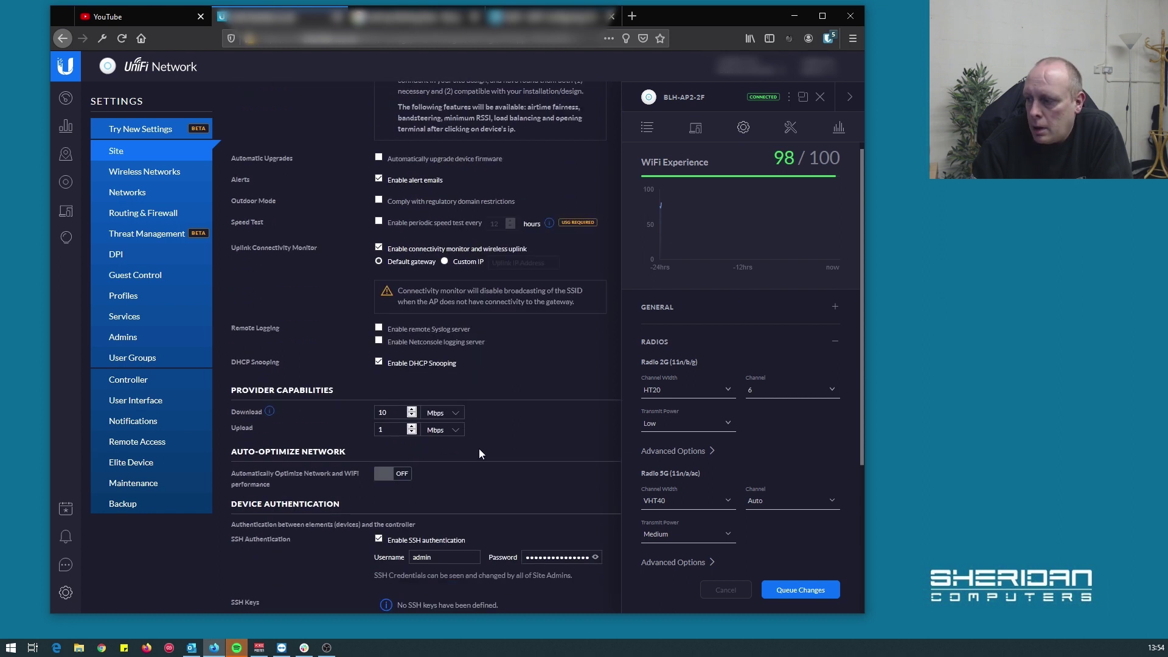
scroll(479, 454, "down", 2)
left_click(242, 603)
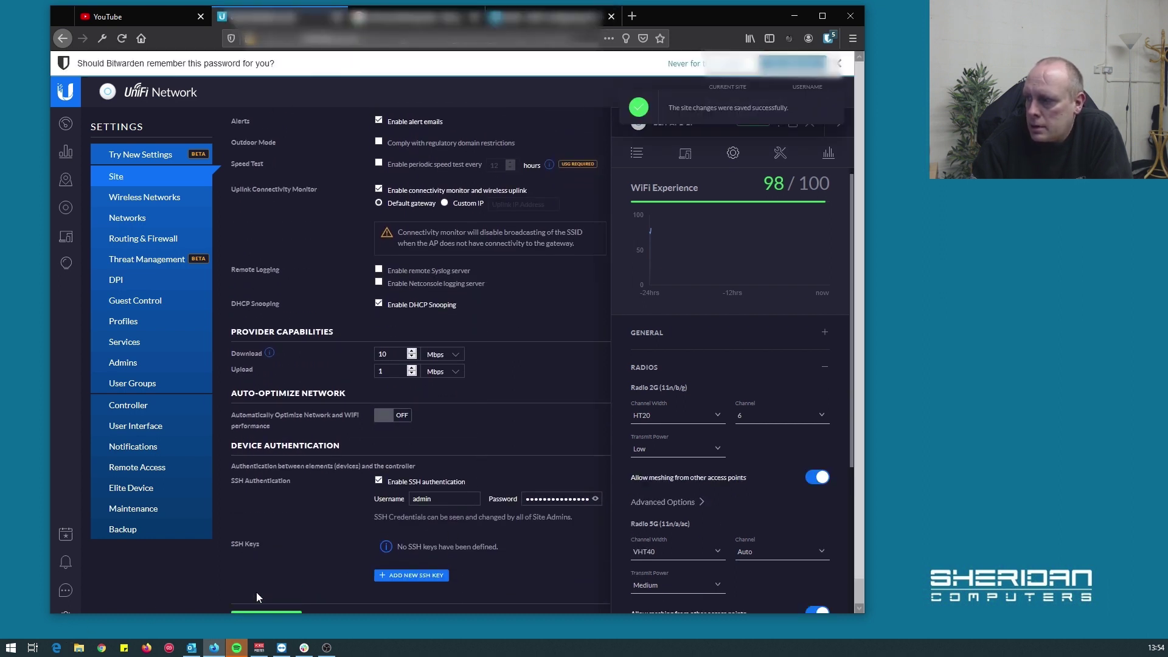
scroll(700, 281, "down", 3)
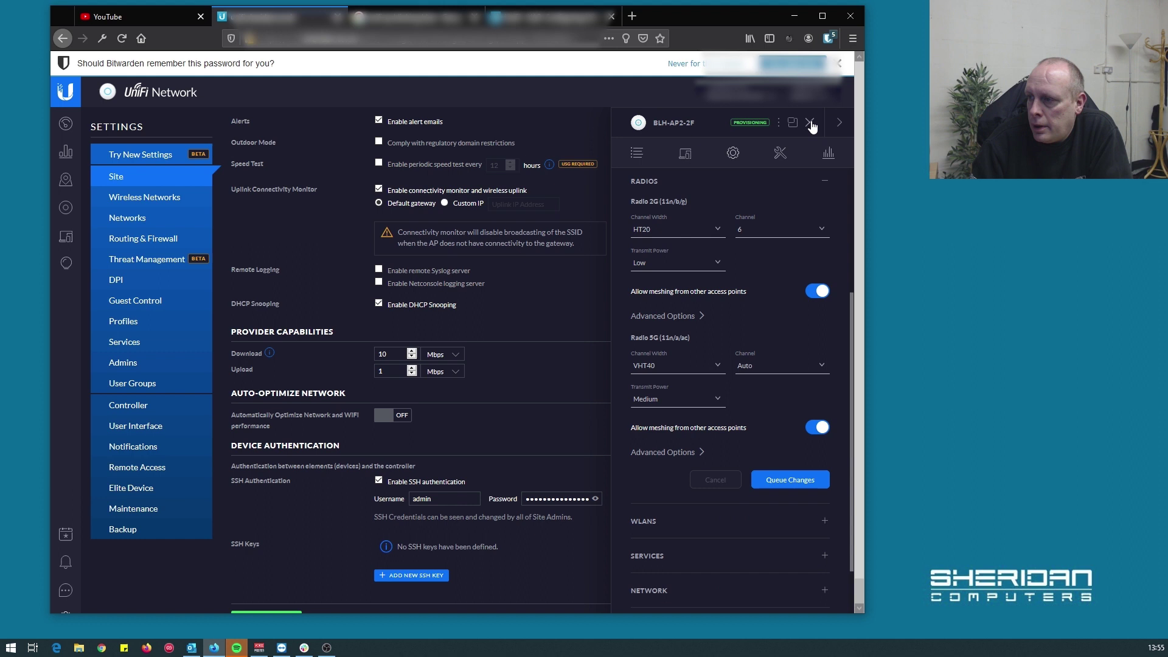
- Bring BLH-AP2-2F's expanded Radios back up, down to Wireless Uplinks, confirming 2G and 5G meshing allowed
left_click(810, 123)
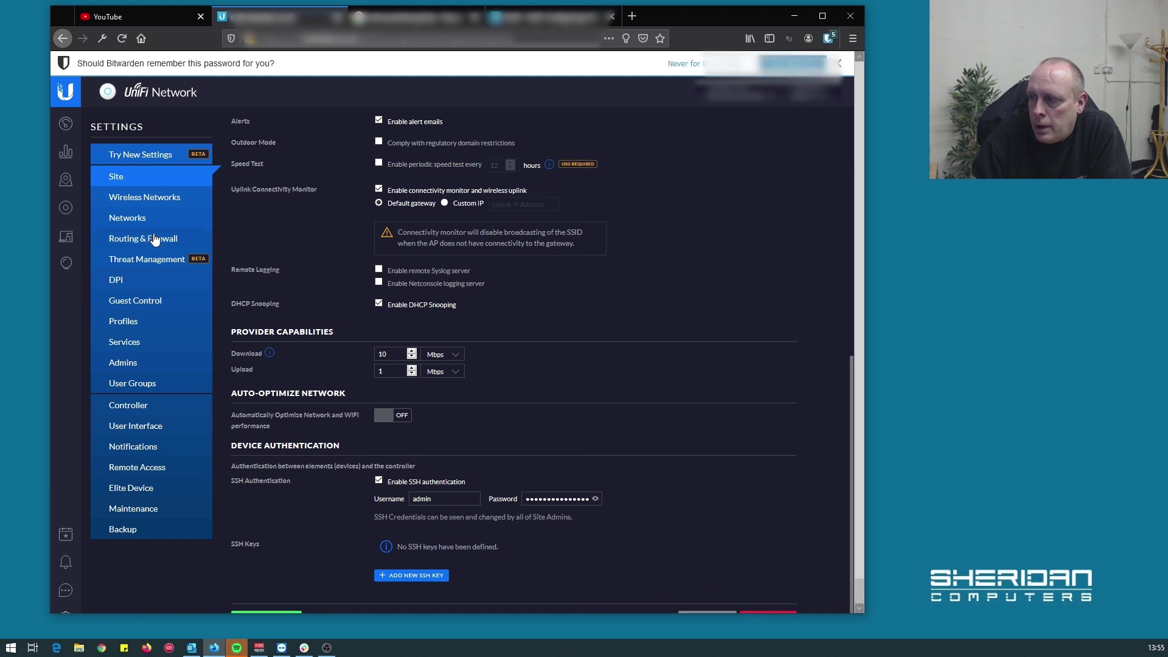
left_click(67, 207)
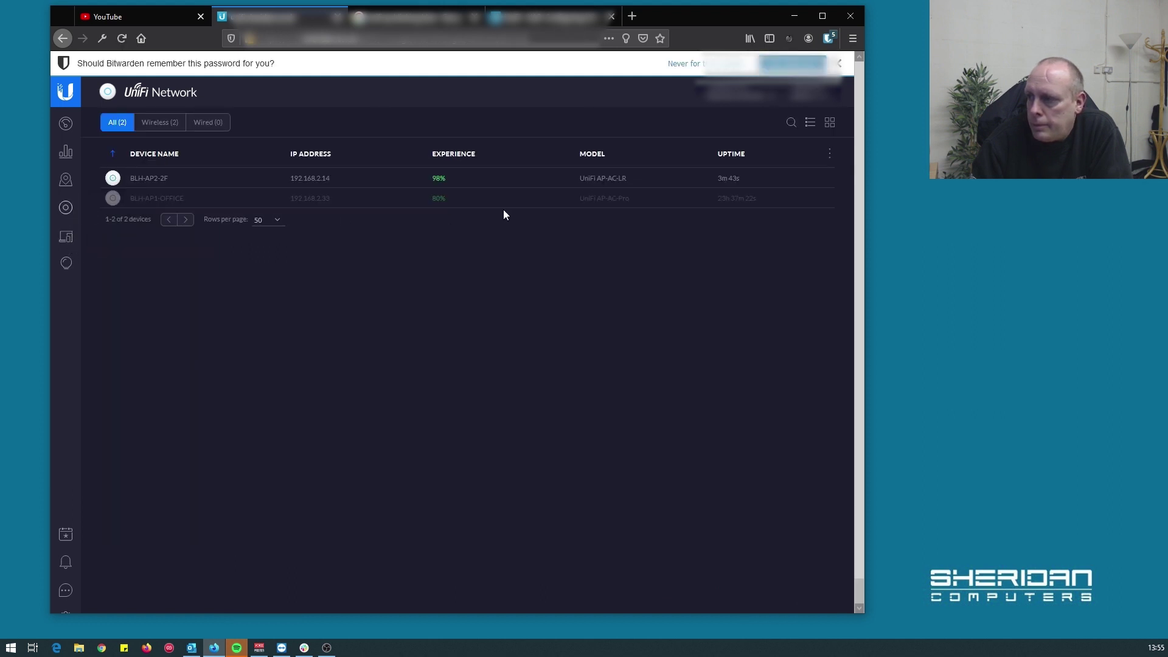
left_click(495, 179)
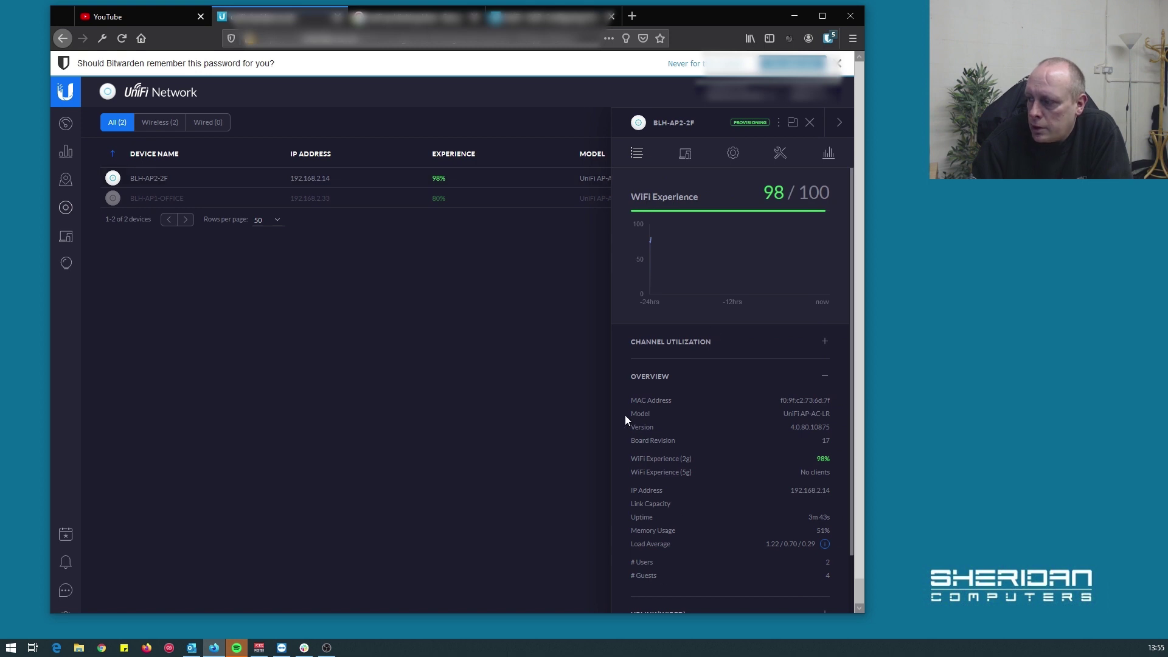
left_click(735, 156)
scroll(669, 419, "down", 3)
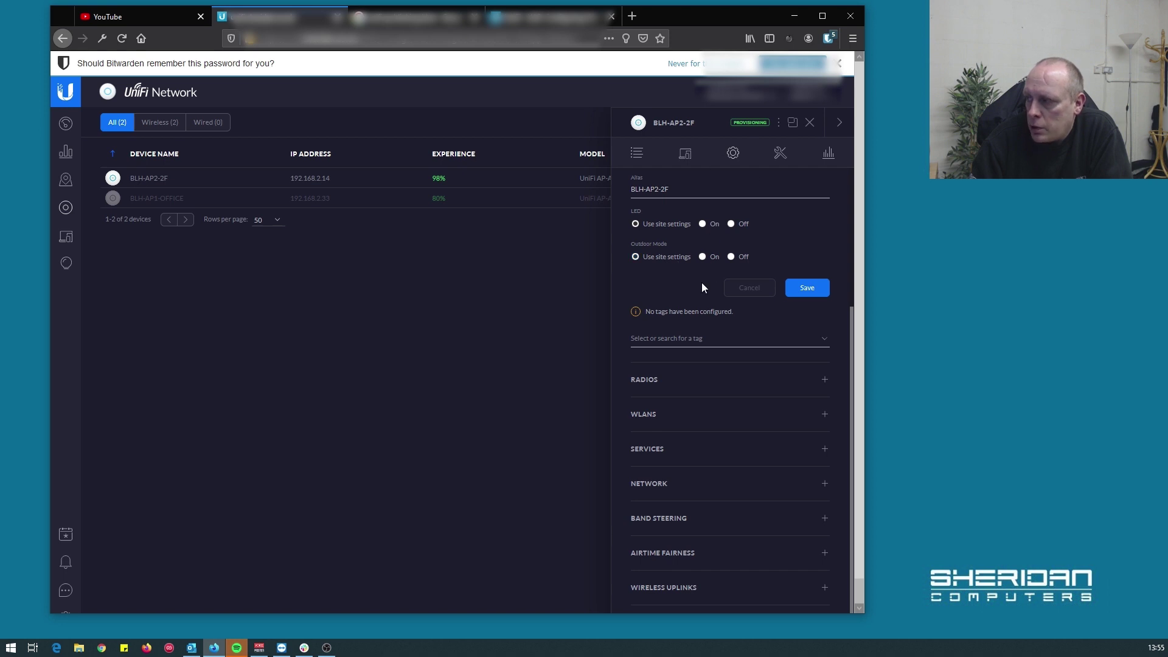
scroll(703, 292, "up", 1)
scroll(697, 365, "down", 2)
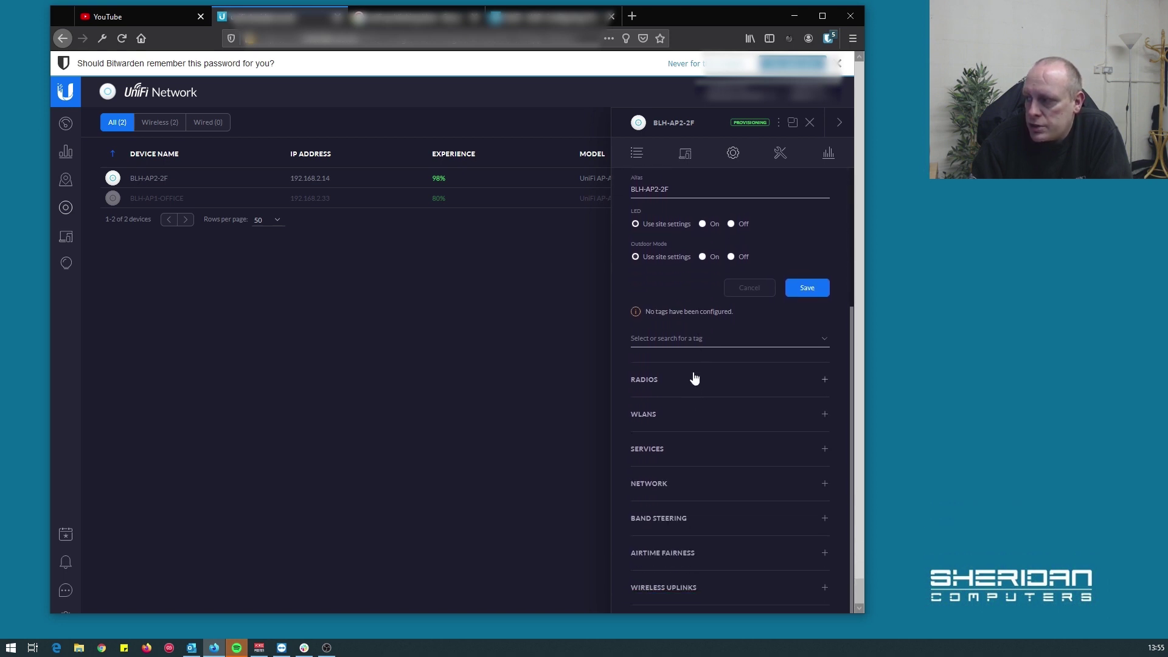
left_click(695, 378)
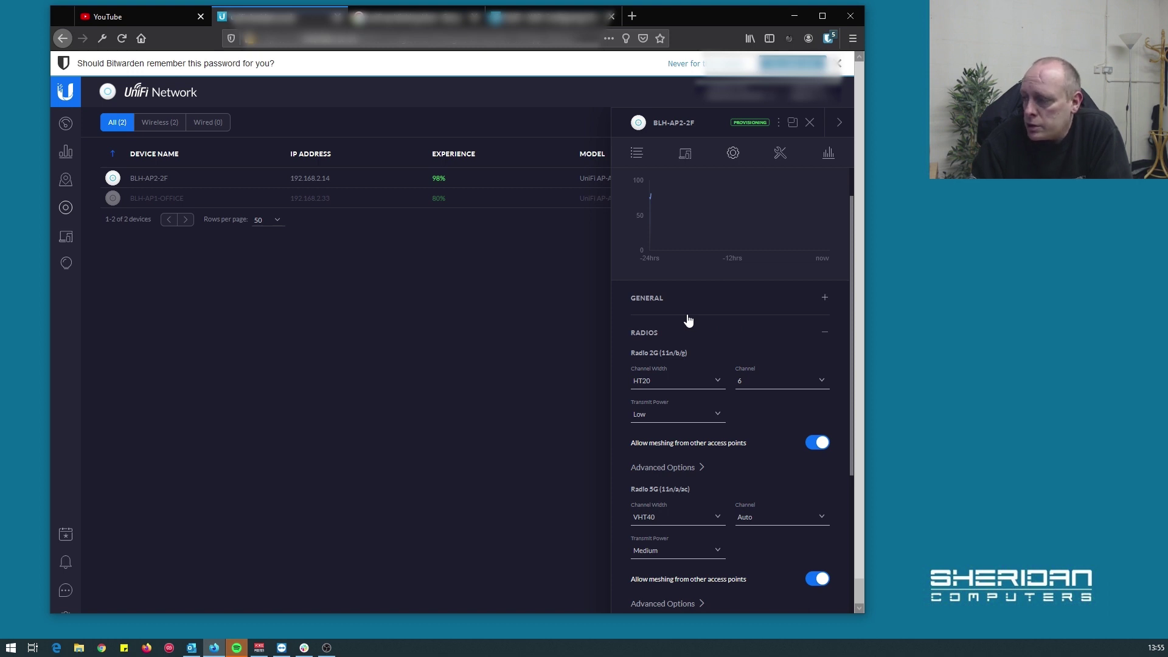
scroll(688, 320, "down", 3)
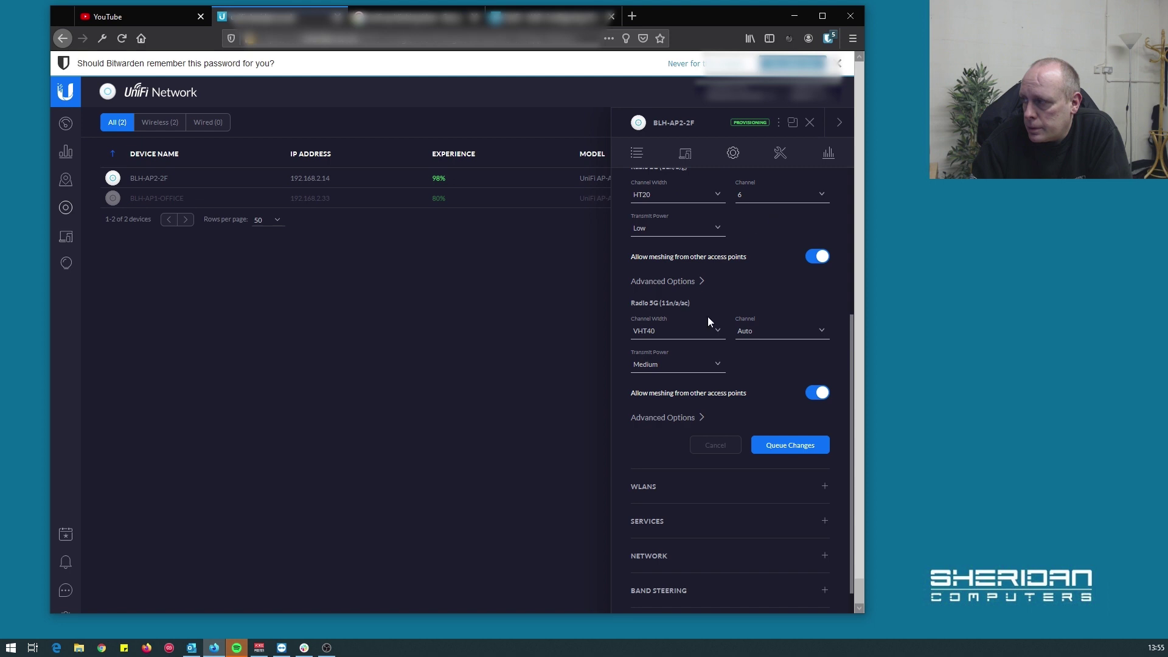
scroll(709, 323, "down", 2)
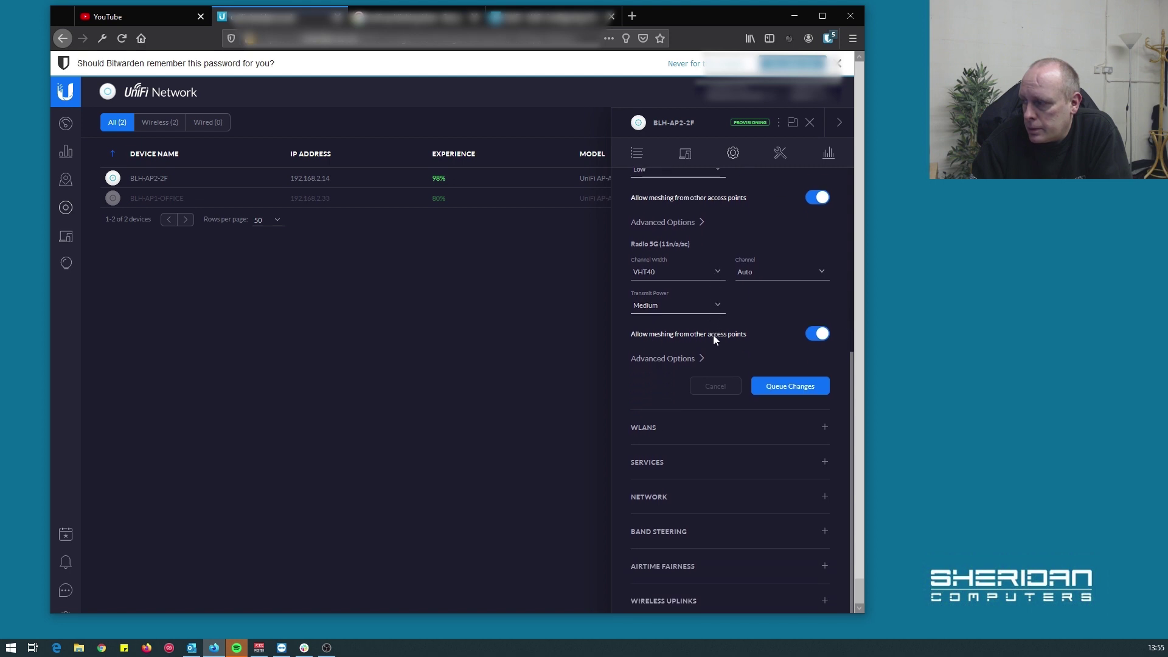
- Turn on 'Allow meshing to another access point' for BLH-AP2-2F, apply it, and close the panel
left_click(687, 590)
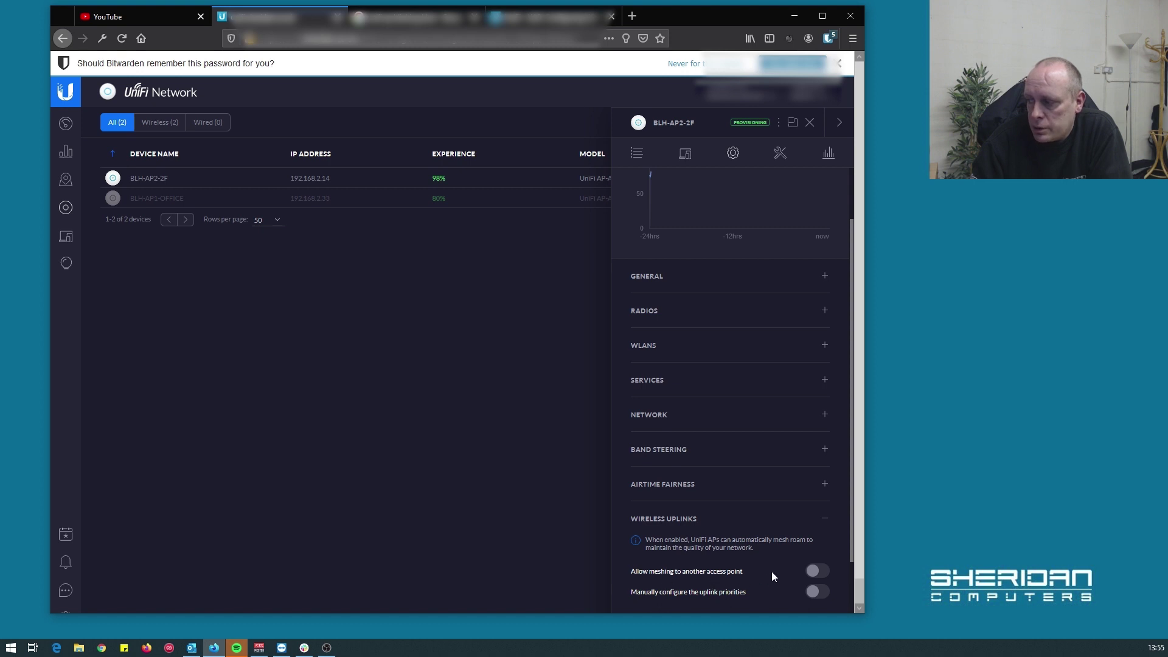
left_click(815, 573)
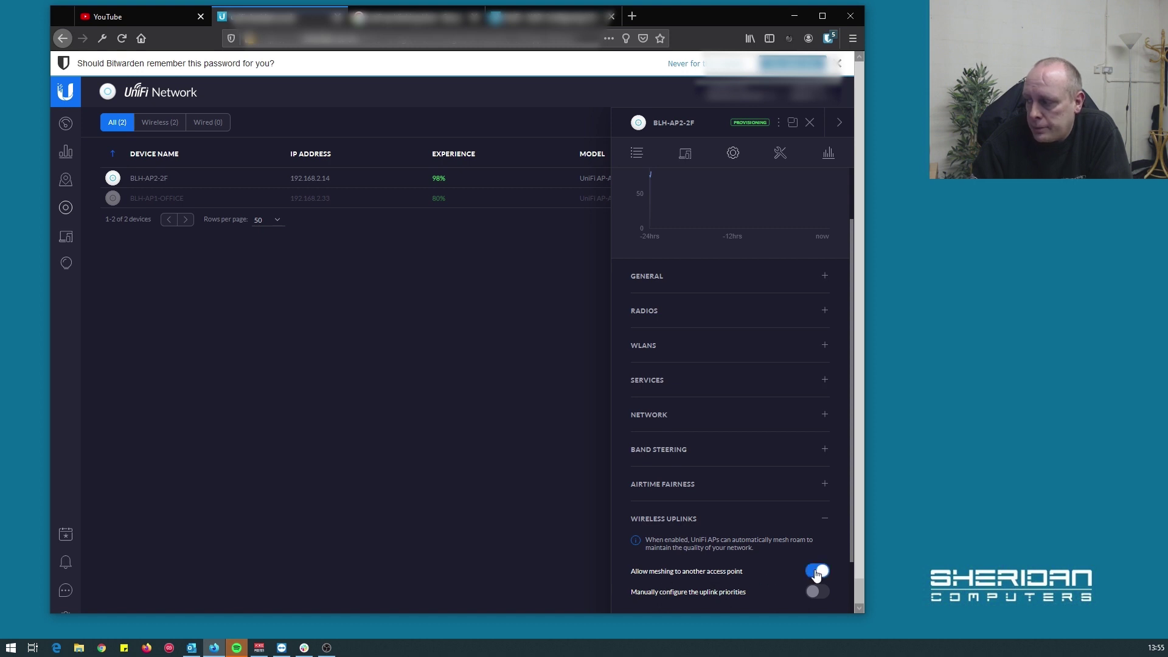
scroll(753, 543, "down", 1)
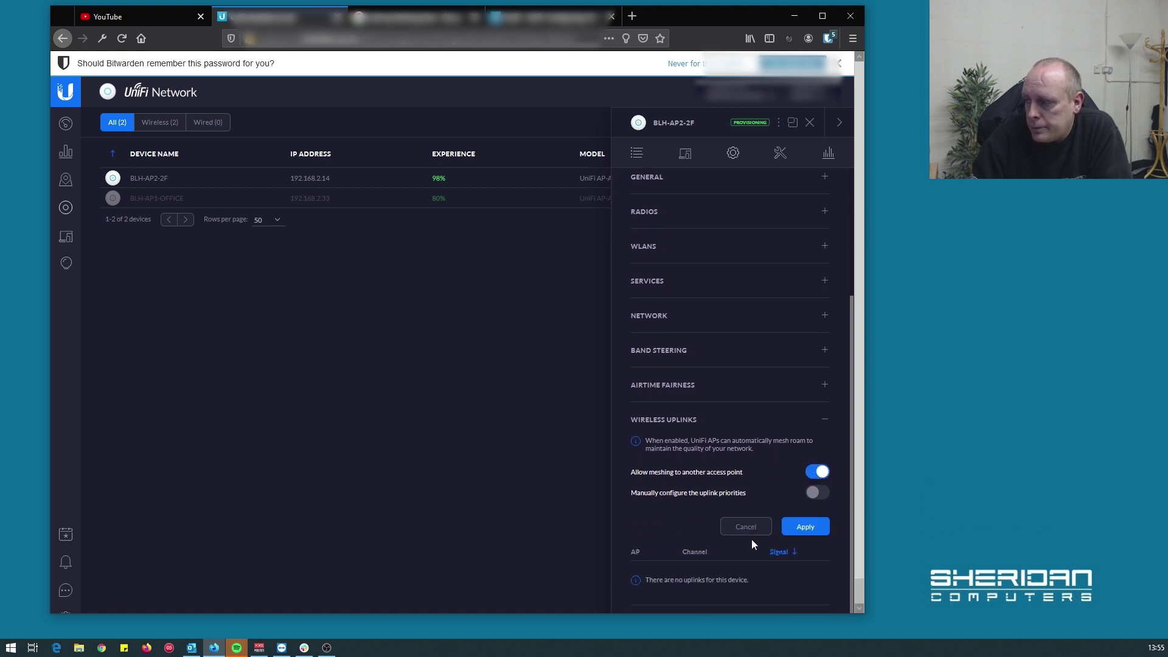
left_click(807, 526)
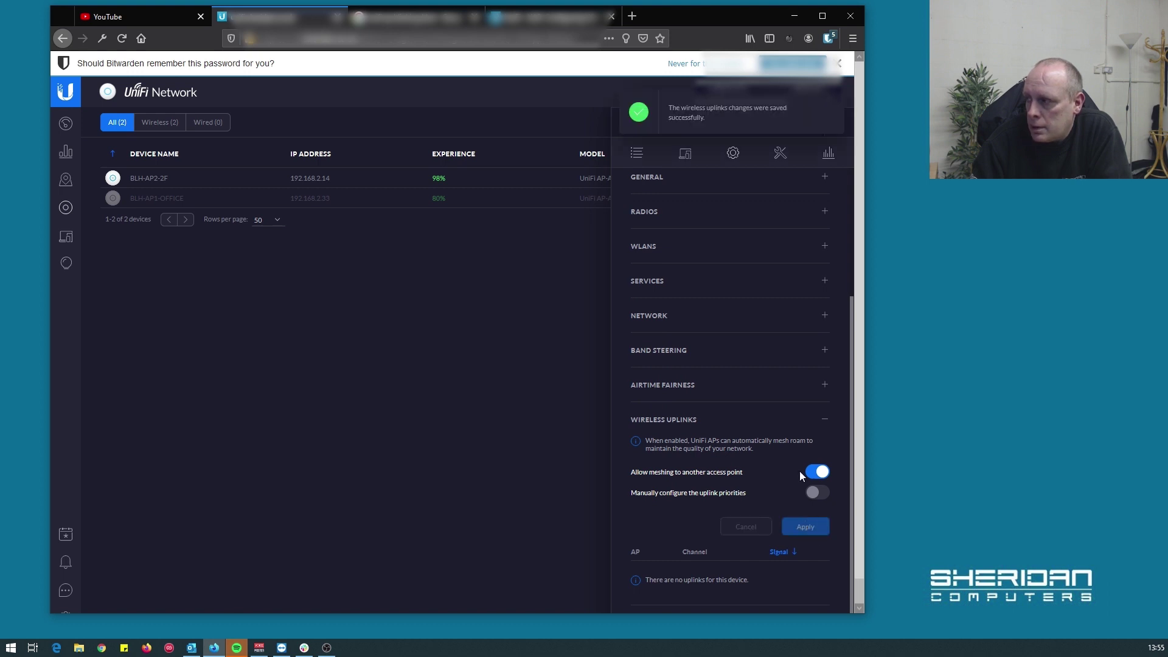
left_click(833, 105)
left_click(809, 122)
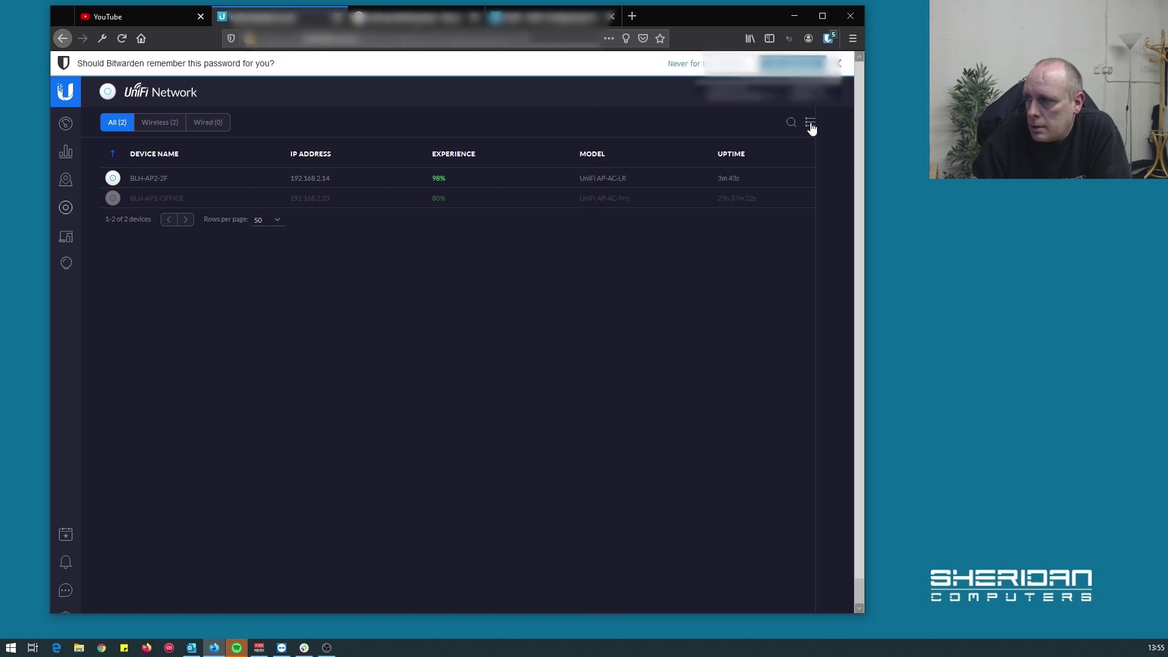
left_click(517, 186)
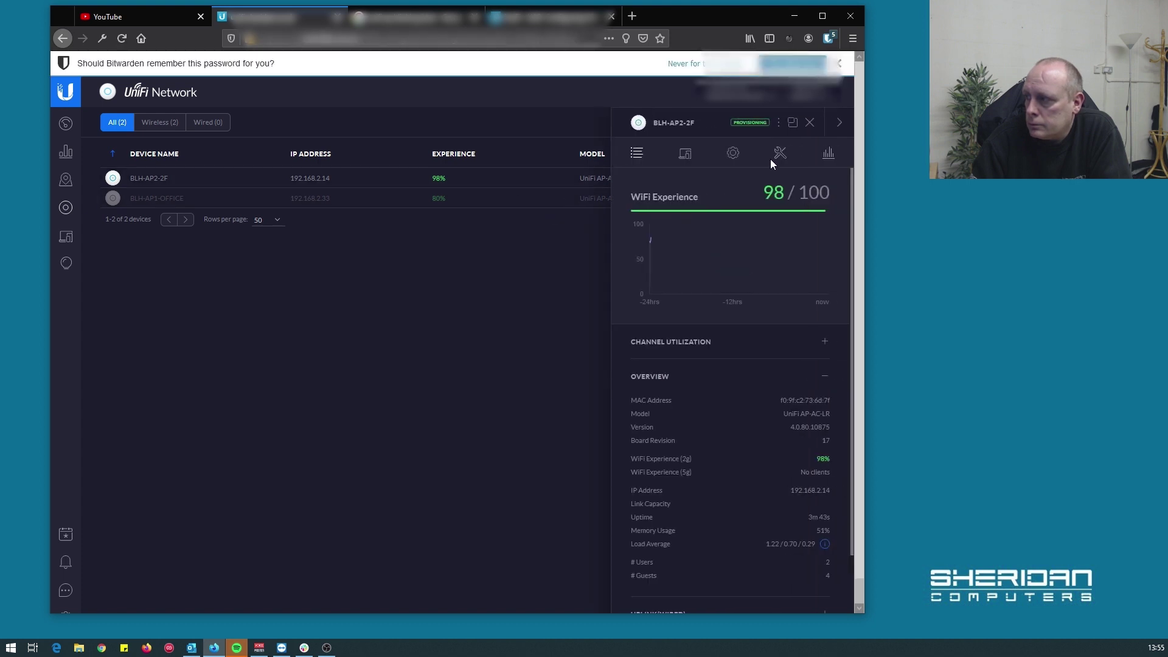
left_click(732, 157)
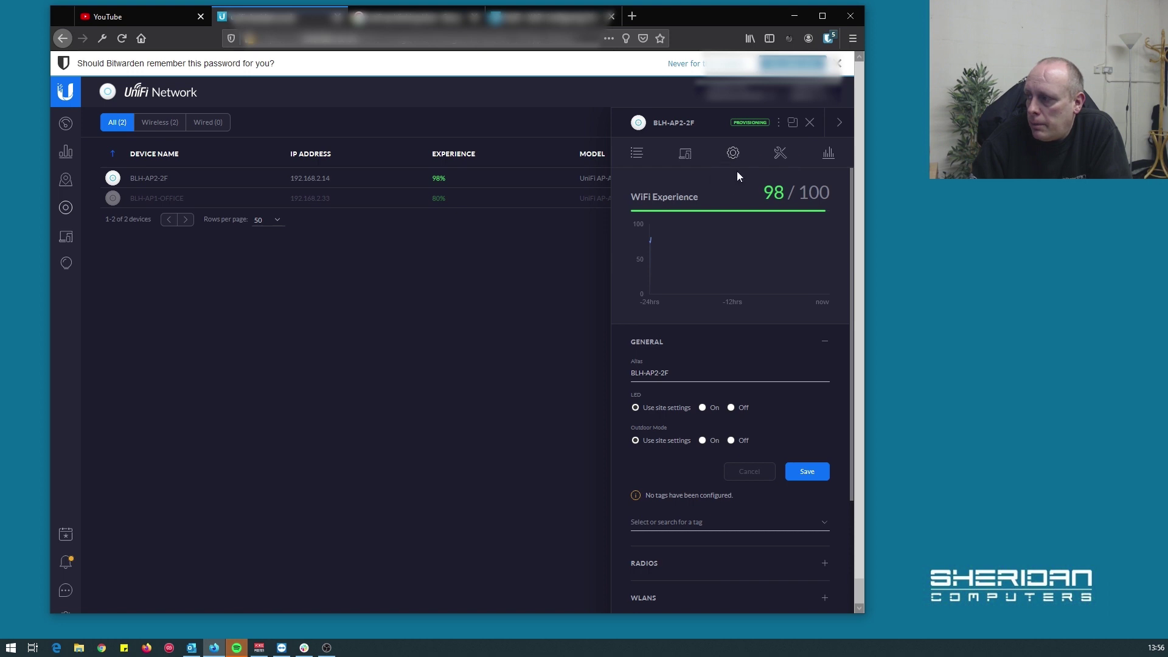
scroll(704, 535, "down", 3)
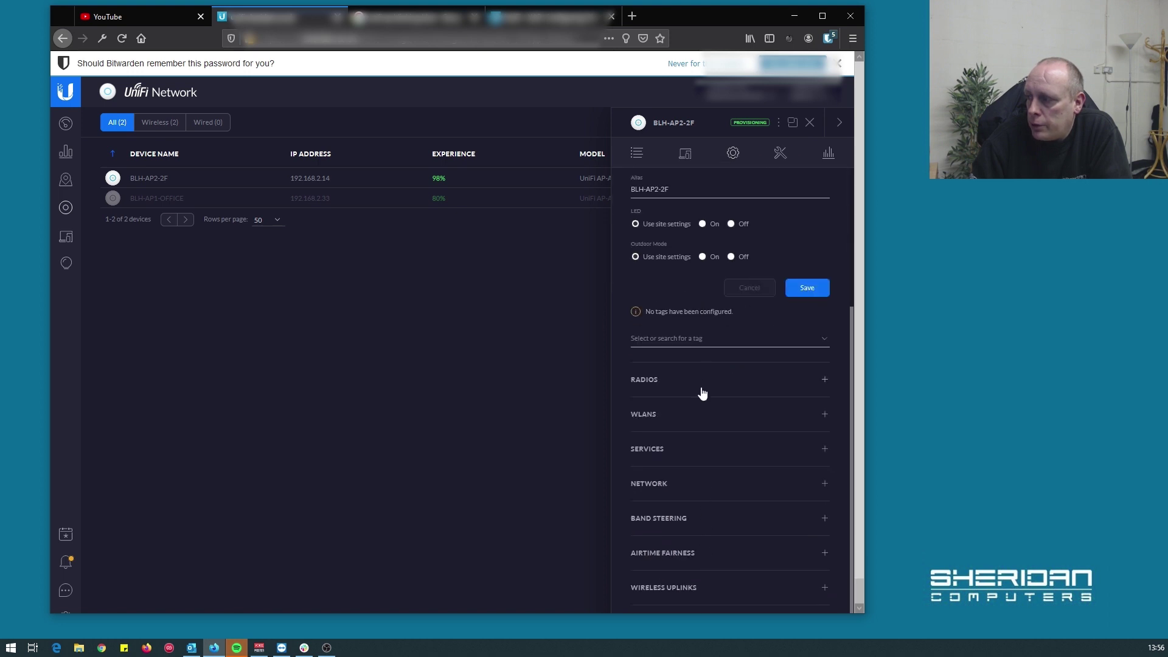
left_click(701, 390)
scroll(797, 417, "down", 4)
scroll(790, 395, "up", 1)
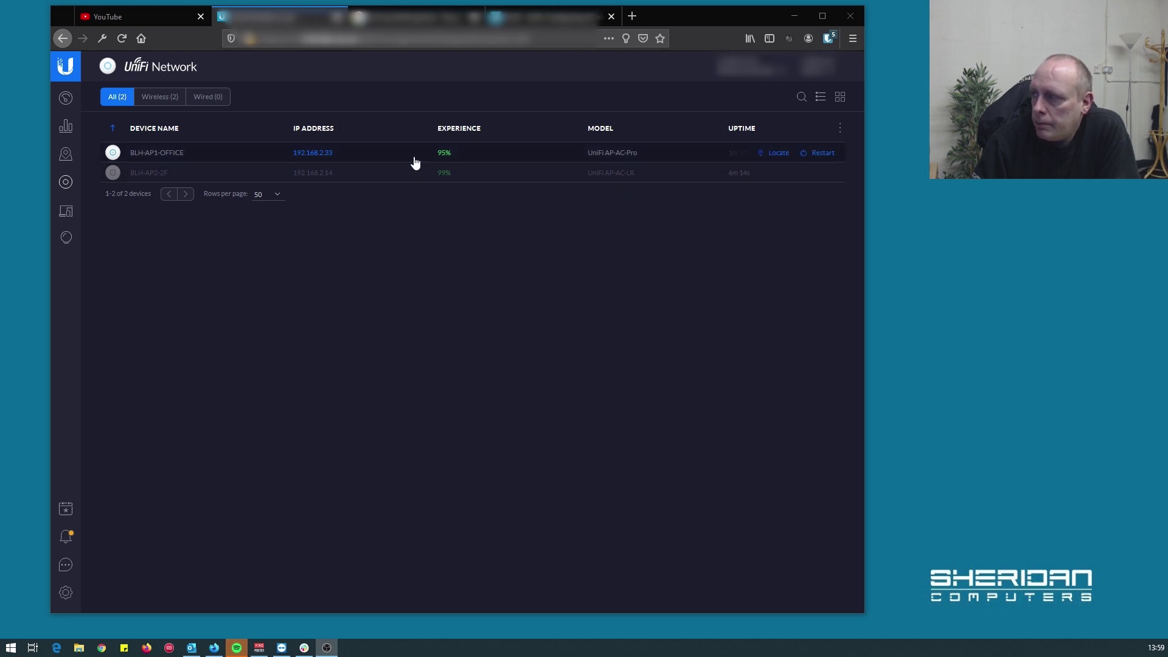
- Show BLH-AP1-OFFICE's configuration with Radios and Wireless Uplinks sections expanded
left_click(355, 163)
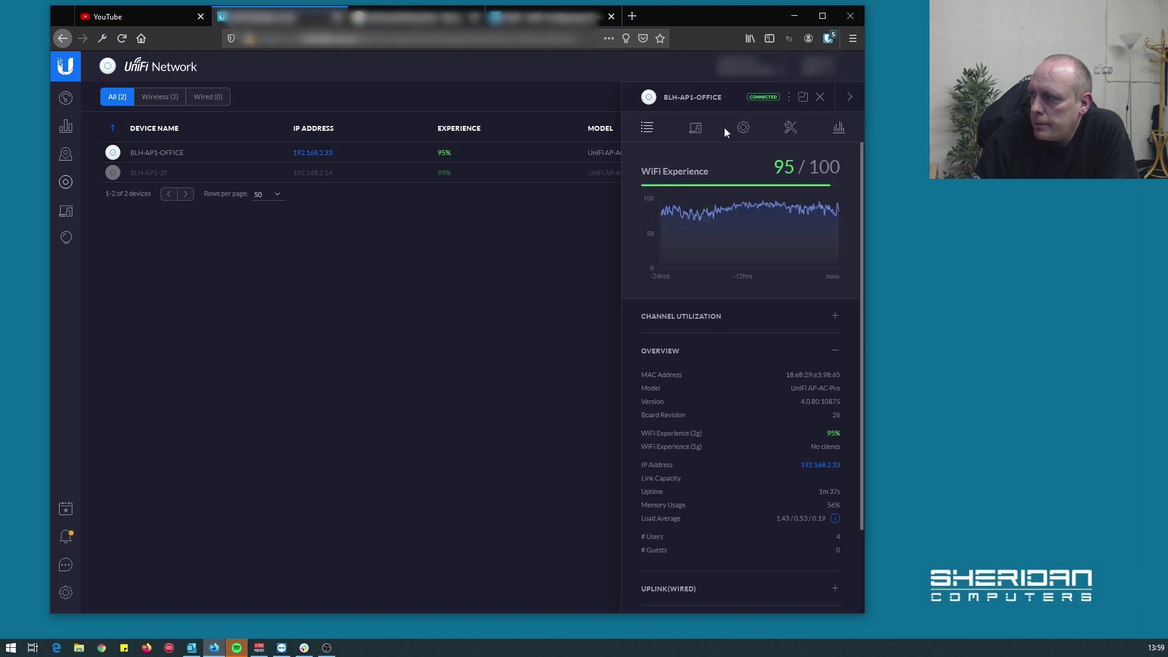
left_click(743, 129)
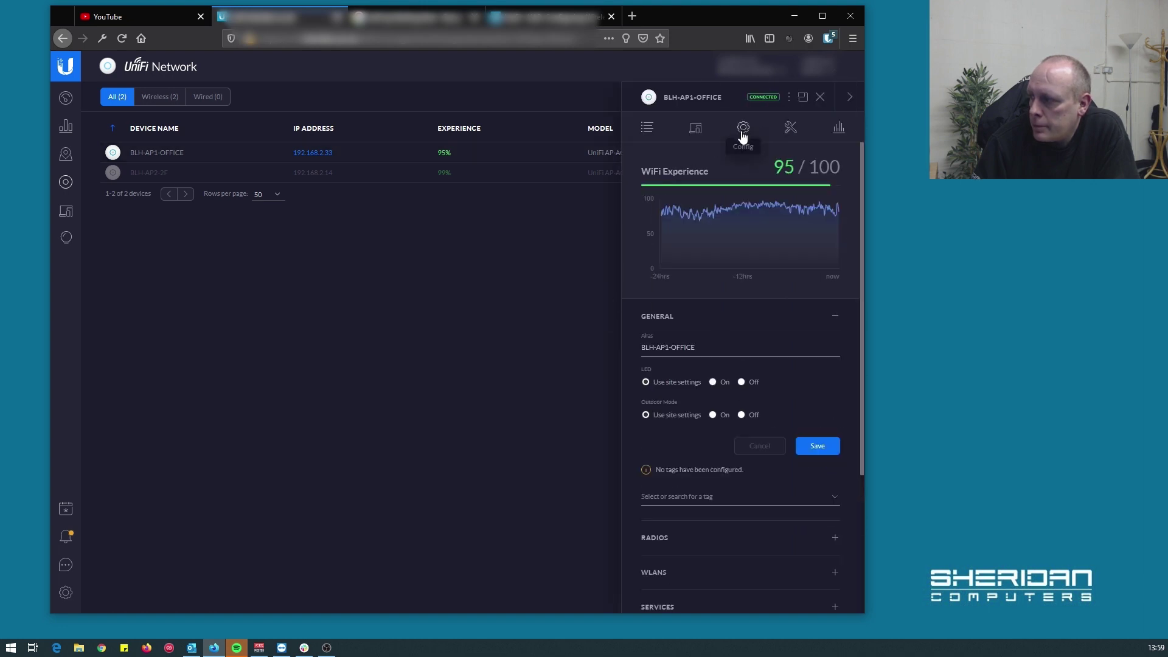
scroll(727, 381, "down", 3)
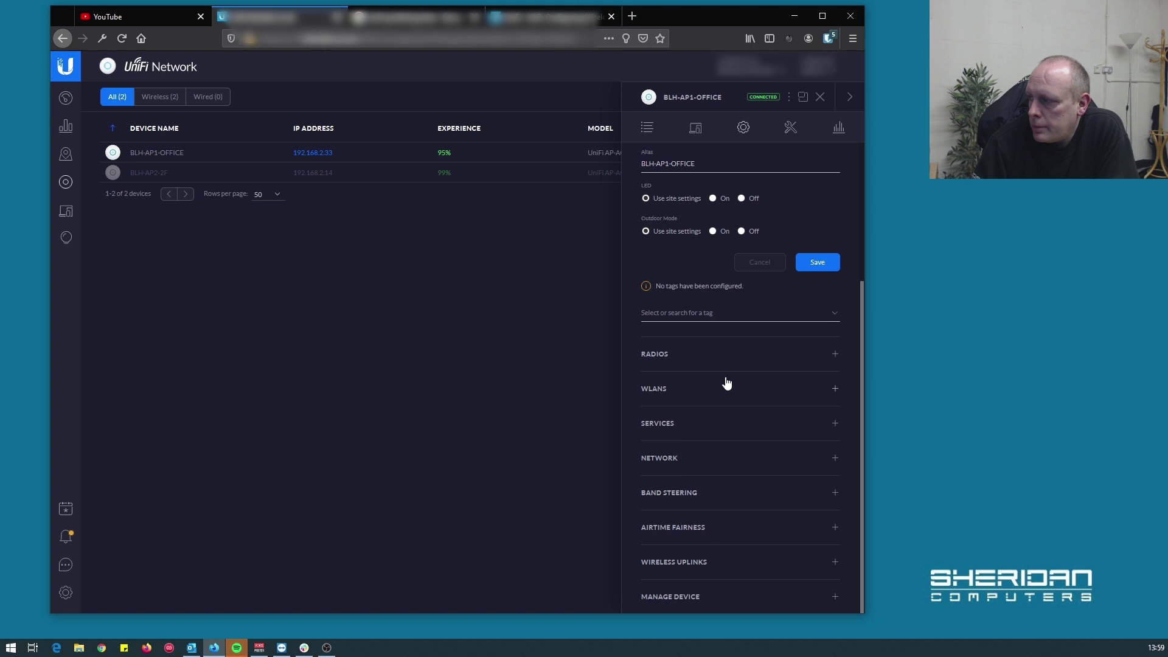
left_click(712, 360)
scroll(712, 361, "down", 3)
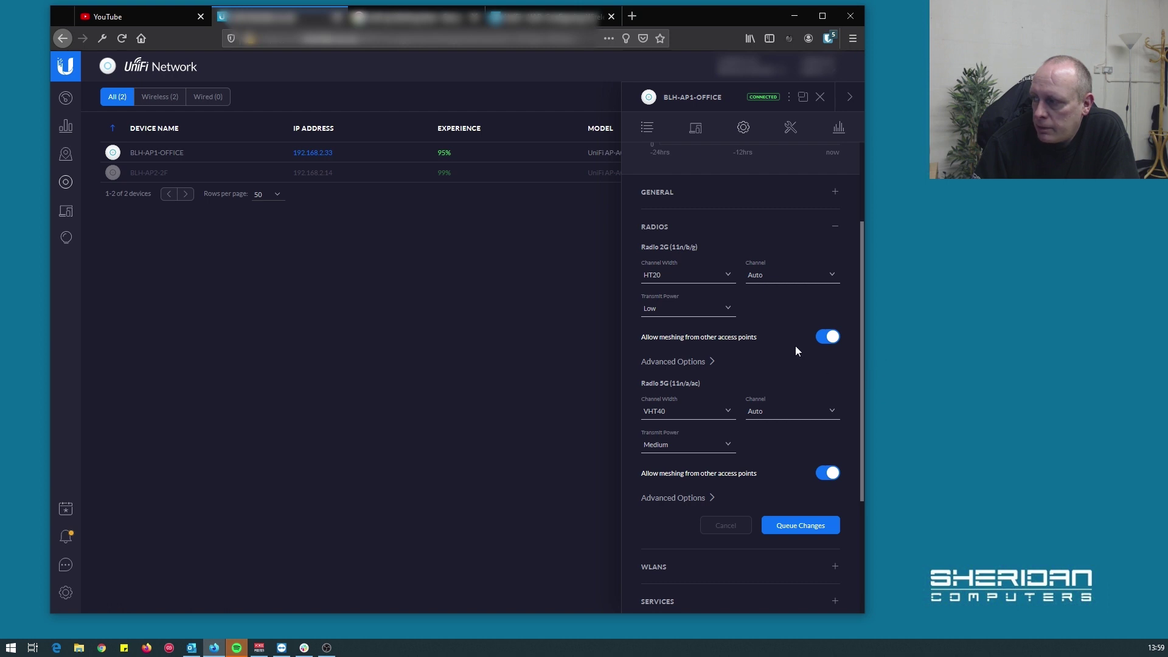
scroll(760, 364, "down", 3)
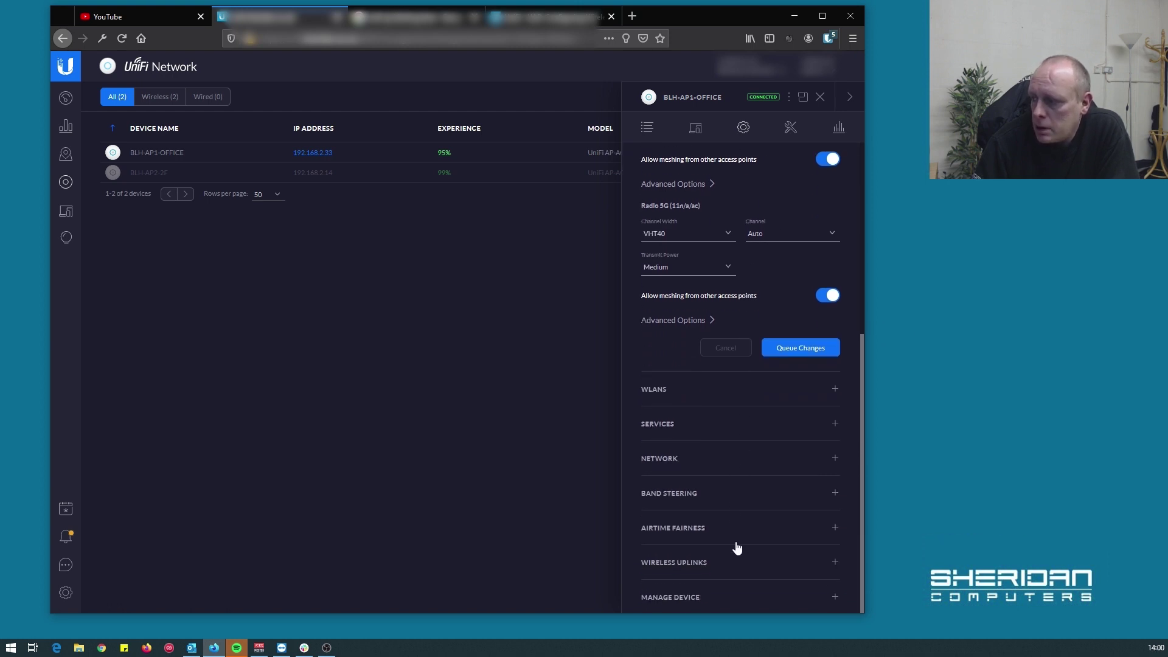
left_click(726, 570)
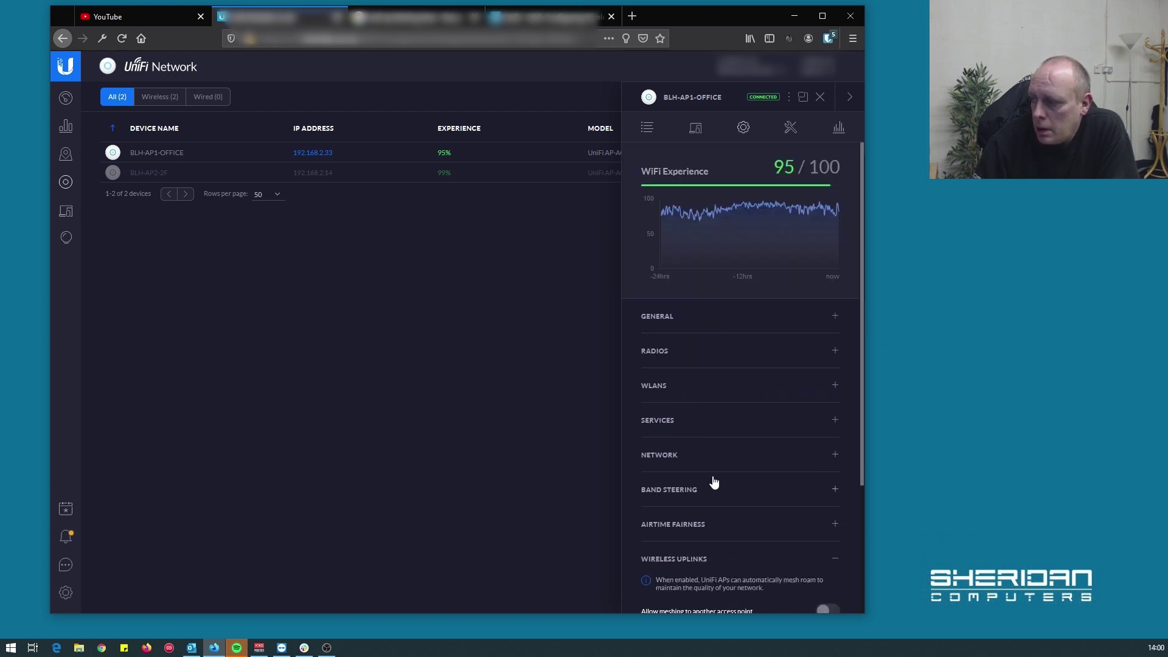
scroll(712, 478, "down", 3)
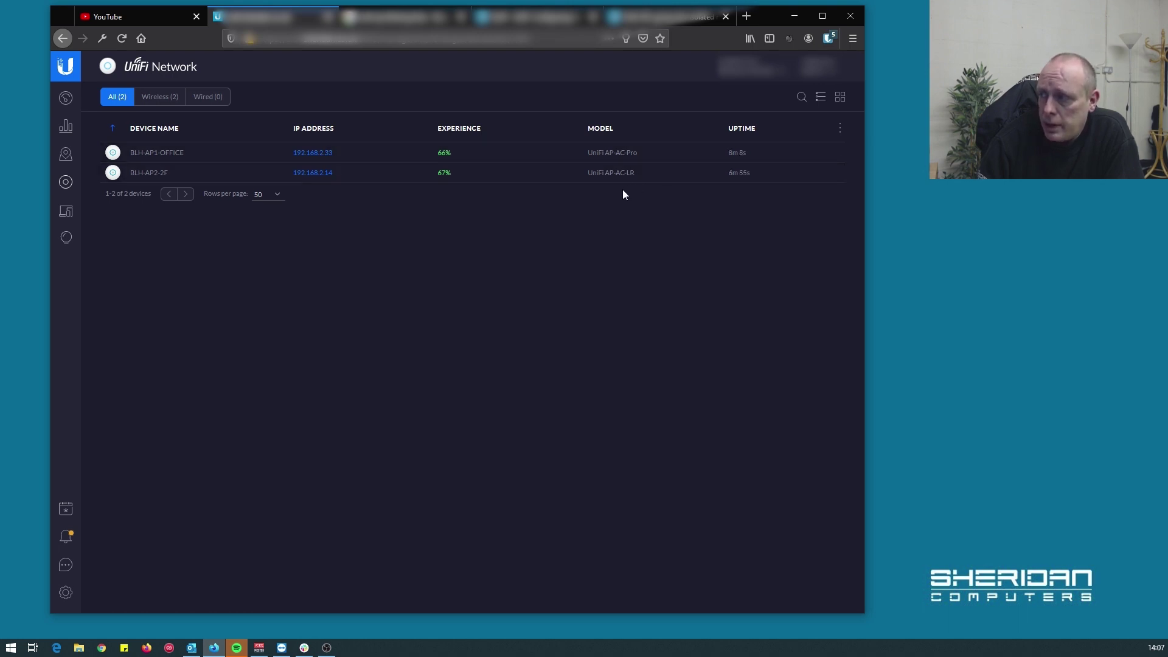
- Check that BLH-AP2-2F (UniFi AP-AC-LR) reports a Connected (Wireless) uplink
left_click(510, 178)
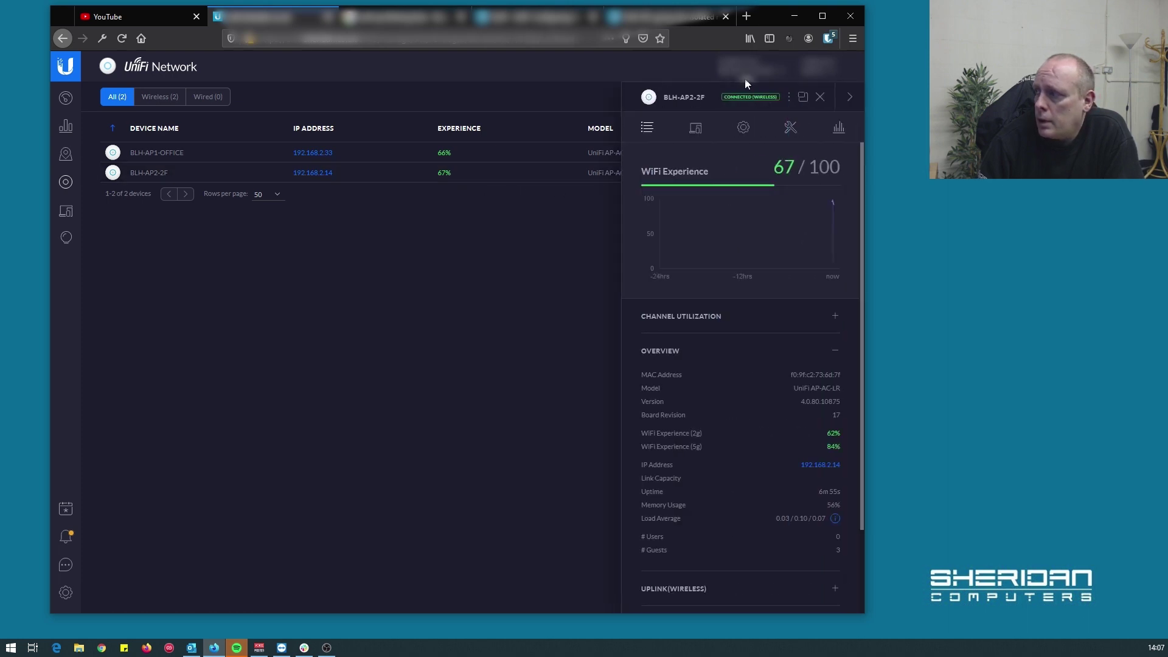